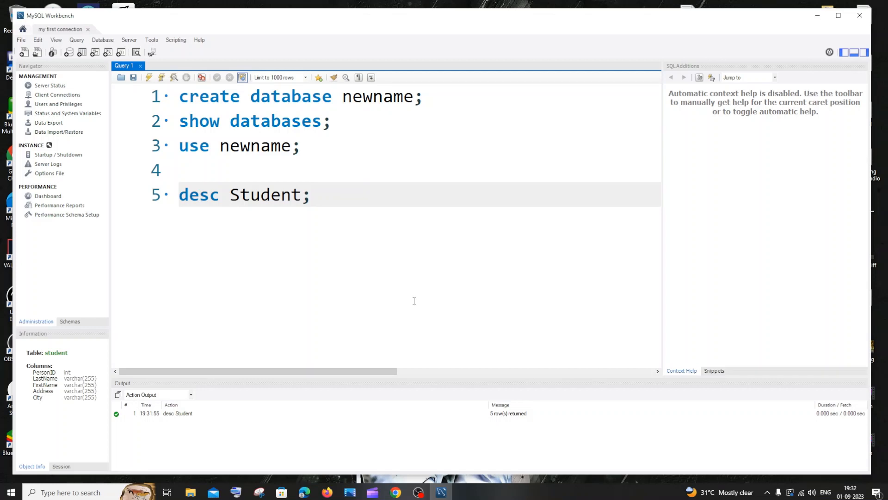
Open the Schemas navigator and expand the newname schema to browse its tables
click(23, 29)
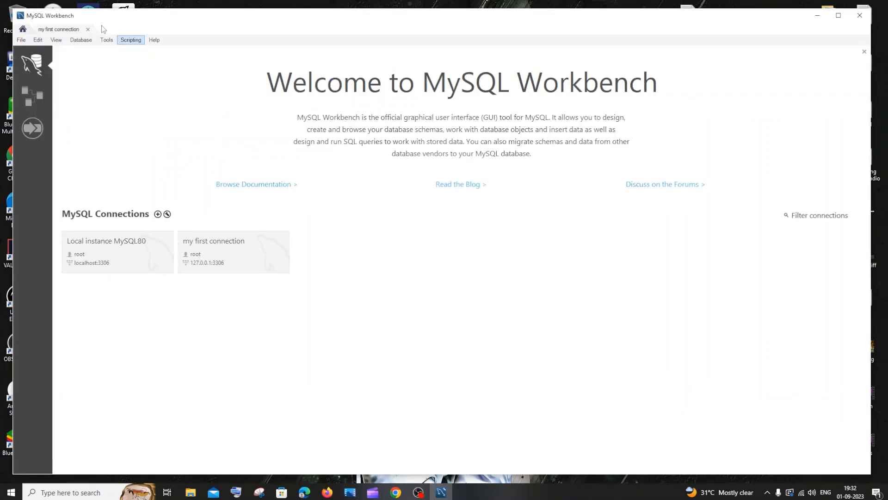
click(63, 29)
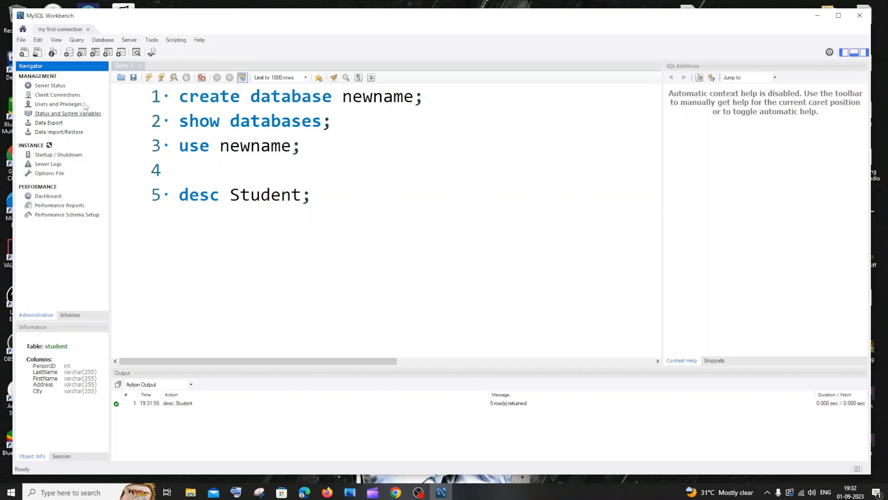
click(71, 315)
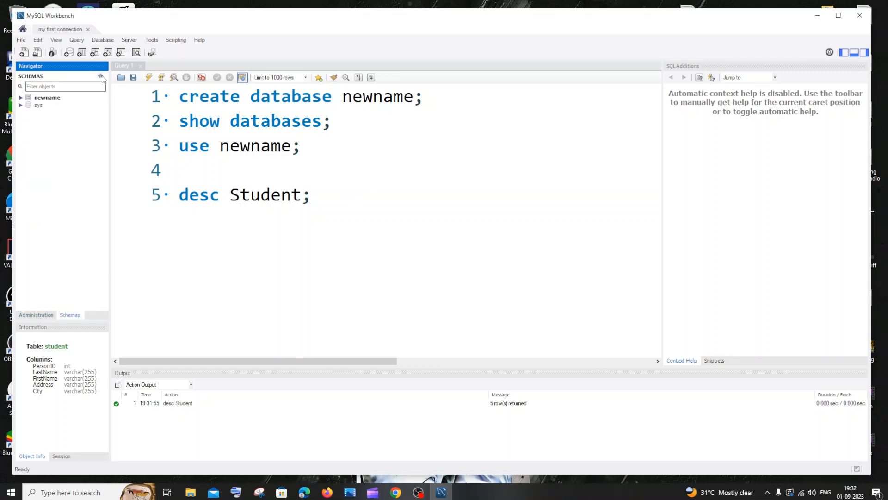
click(21, 97)
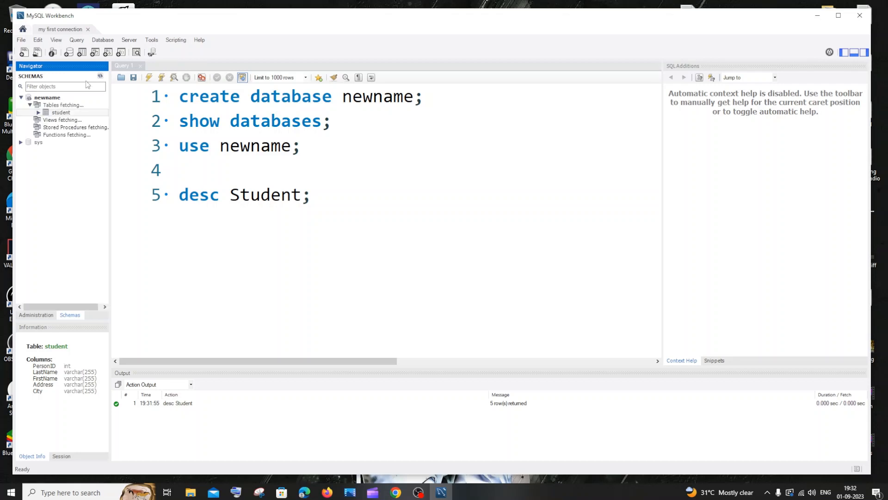
click(21, 97)
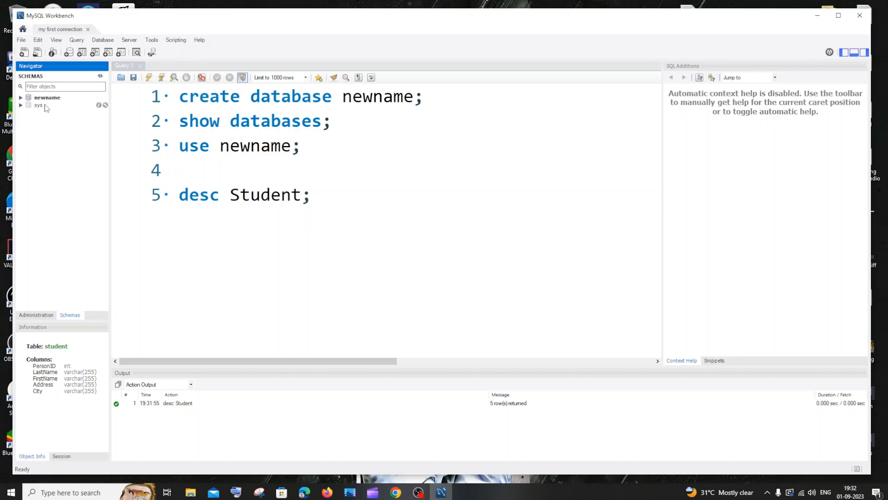
click(361, 162)
click(372, 98)
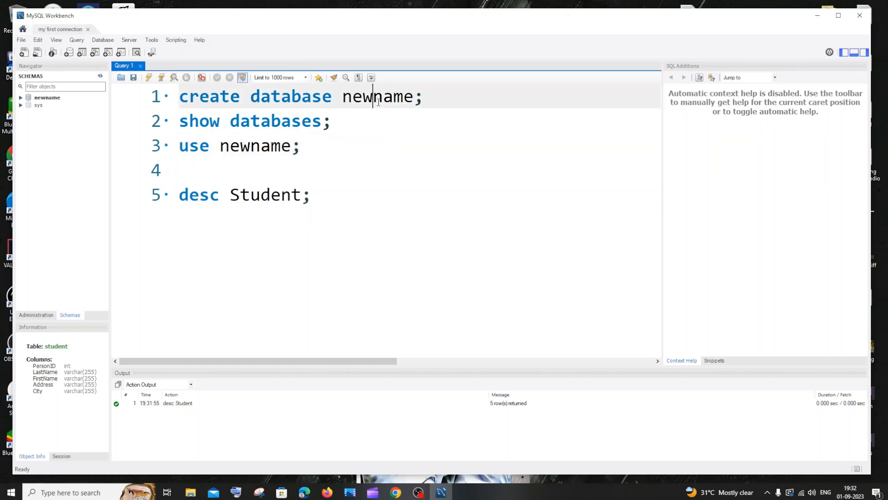
click(21, 98)
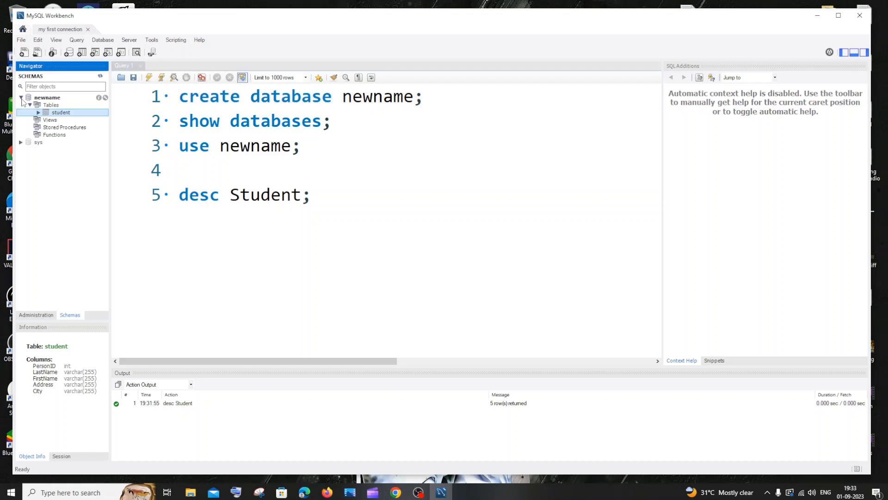
click(30, 105)
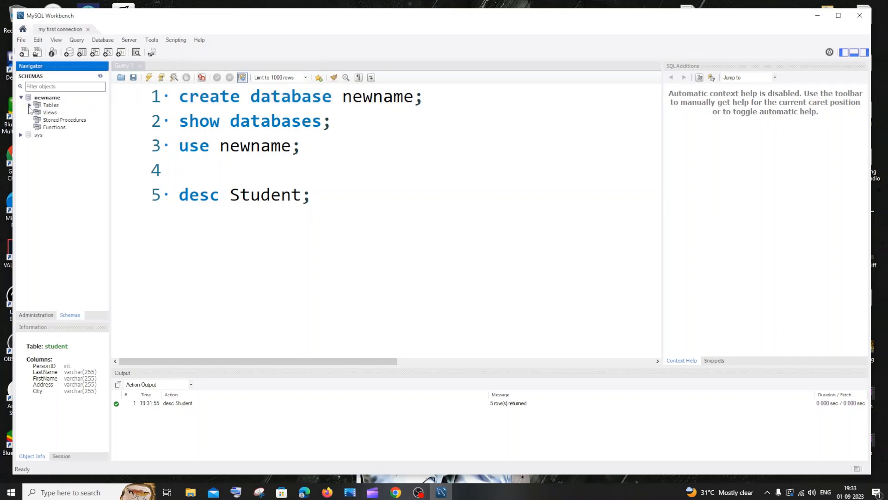
click(29, 105)
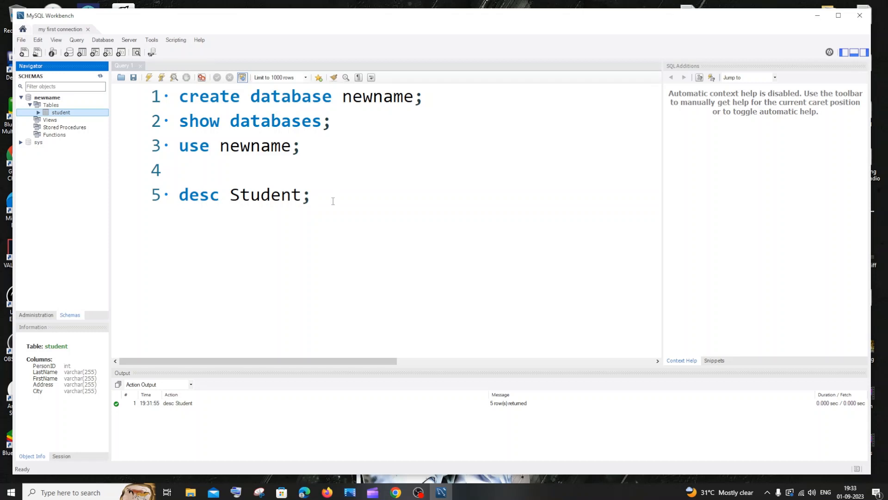
Run the desc Student statement to view the student table's structure
drag(318, 199, 179, 200)
click(149, 77)
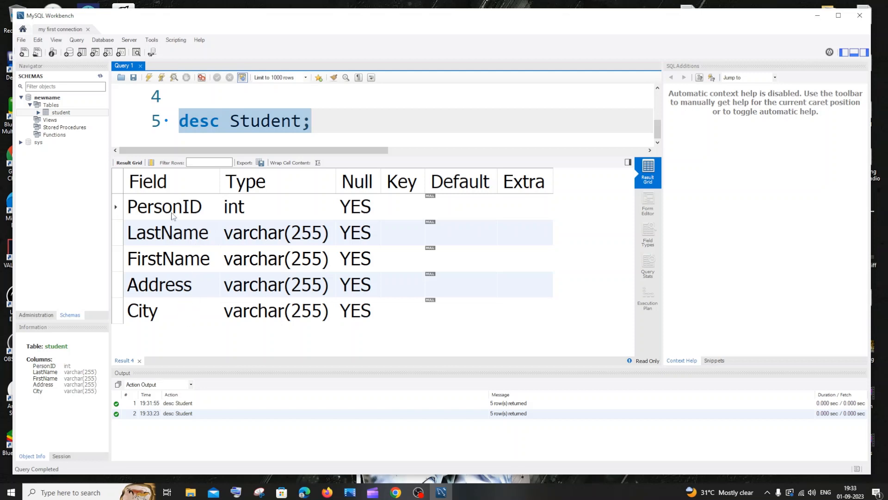
click(139, 360)
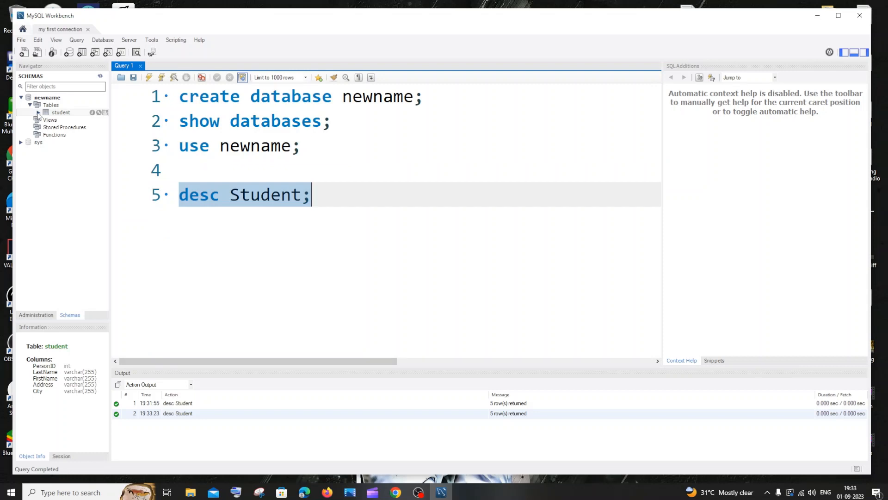
Open the student table for altering and add a new column named Email
click(98, 112)
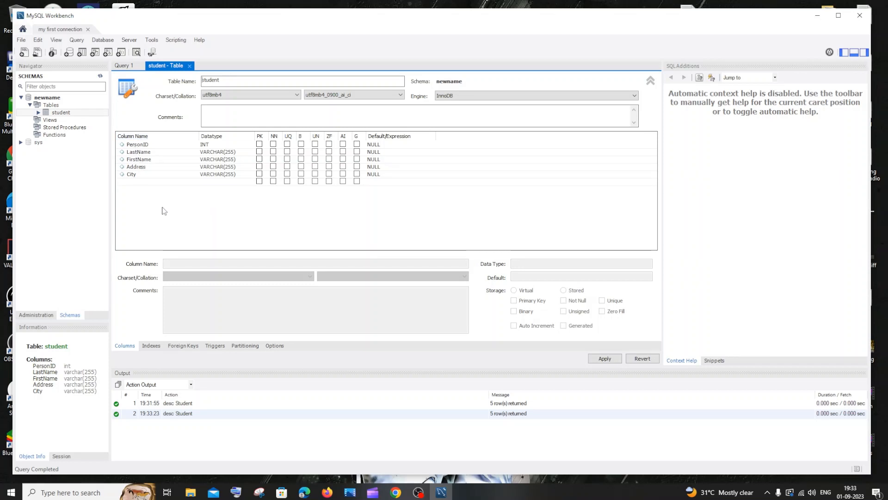
click(132, 183)
click(132, 184)
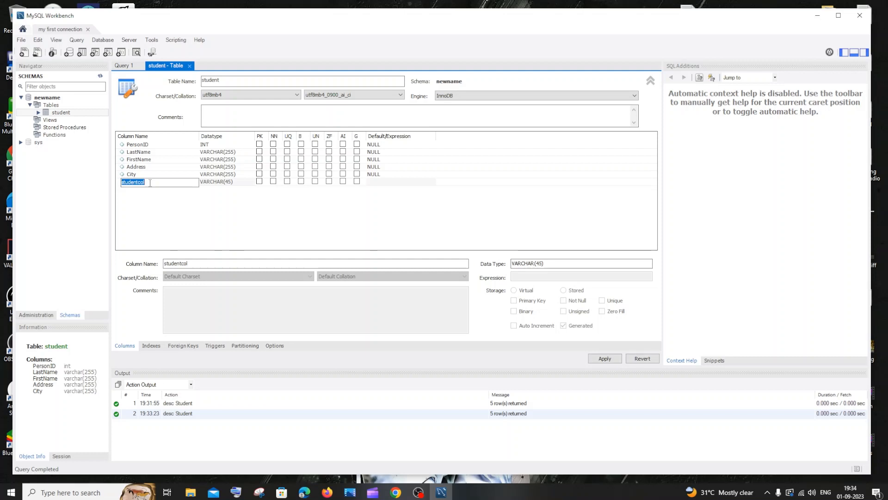
key(BackSpace)
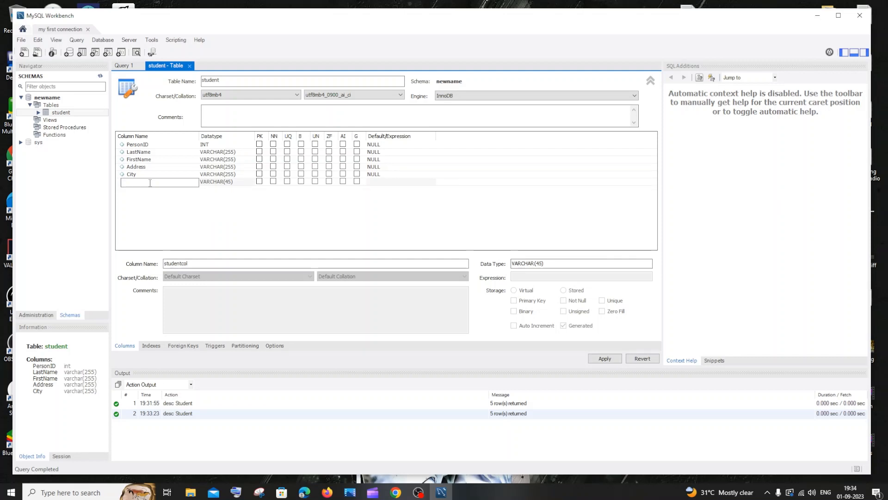
text(Email)
click(180, 185)
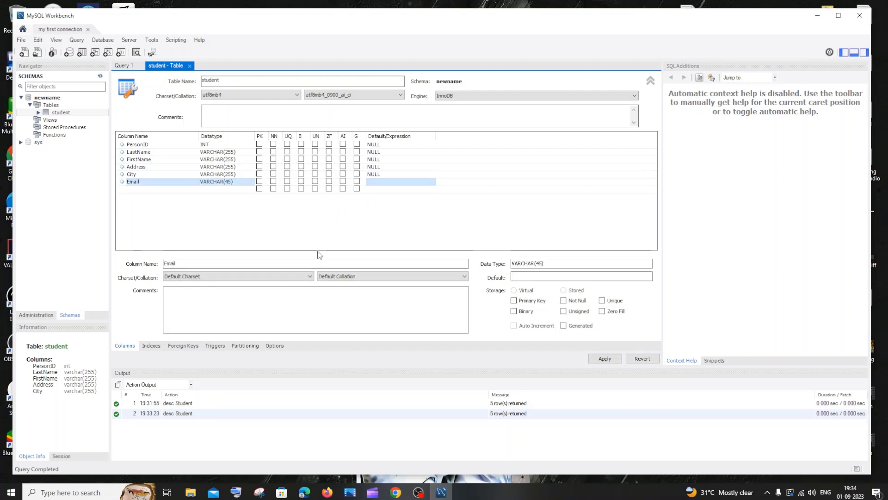
Set the Email column's default value to NULL
click(185, 263)
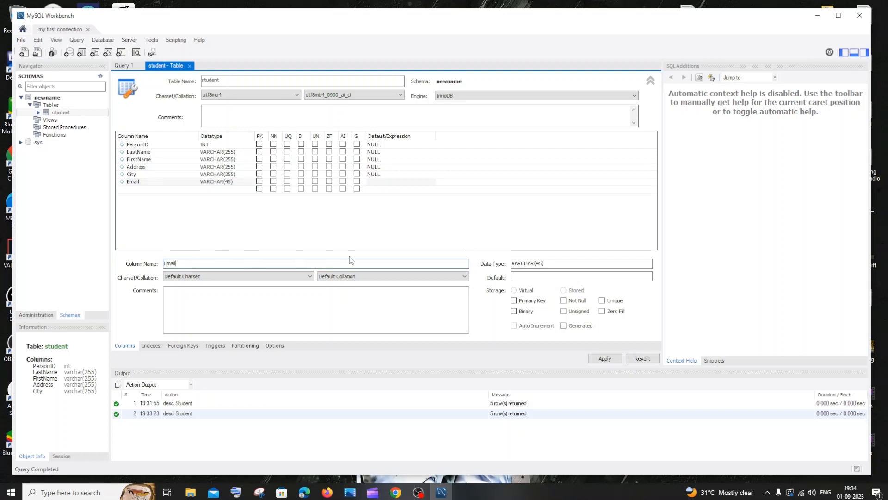
click(562, 263)
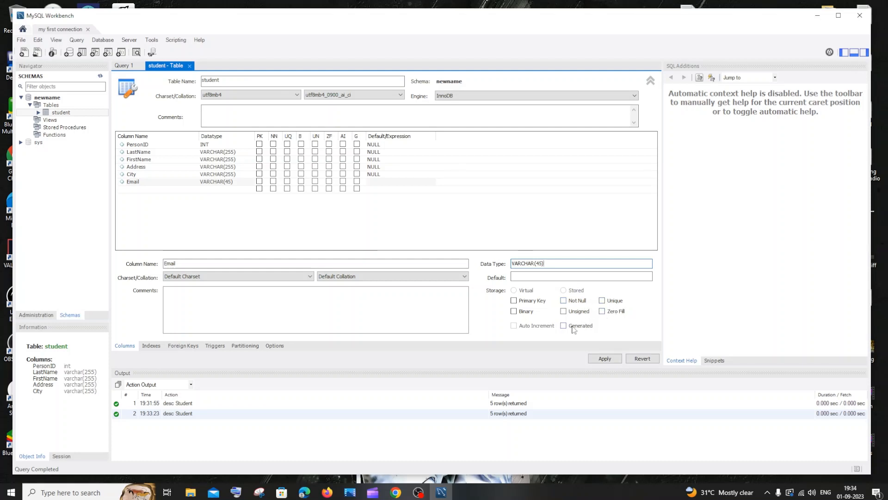
click(536, 276)
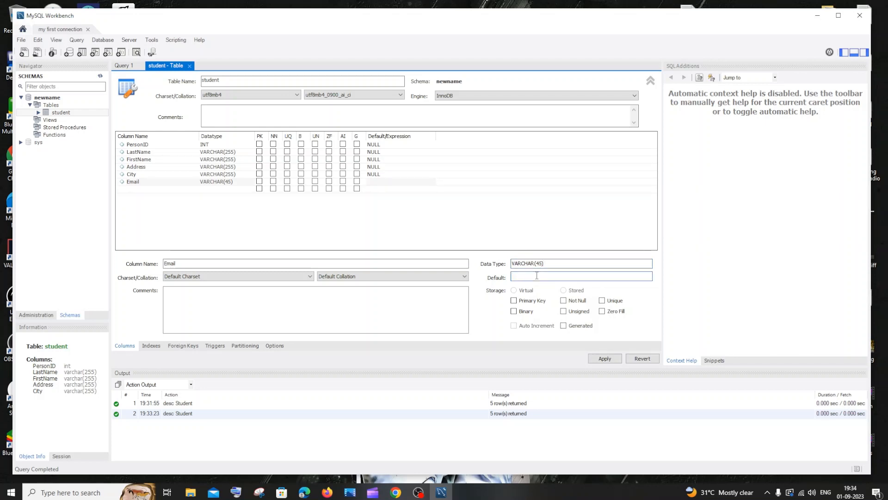
text(NULL)
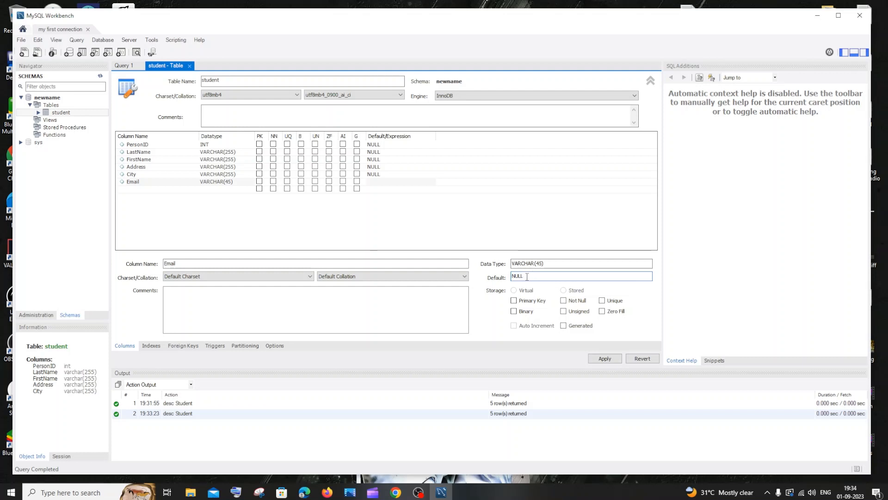
drag(528, 276, 509, 279)
click(541, 278)
Change the Email column's data type to INT
click(556, 264)
key(BackSpace)
key(BackSpace)
key(BackSpace)
key(BackSpace)
key(BackSpace)
key(BackSpace)
key(BackSpace)
key(BackSpace)
key(BackSpace)
text(INT)
Set the Email column's data type to VARCHAR(20)
double_click(530, 264)
key(BackSpace)
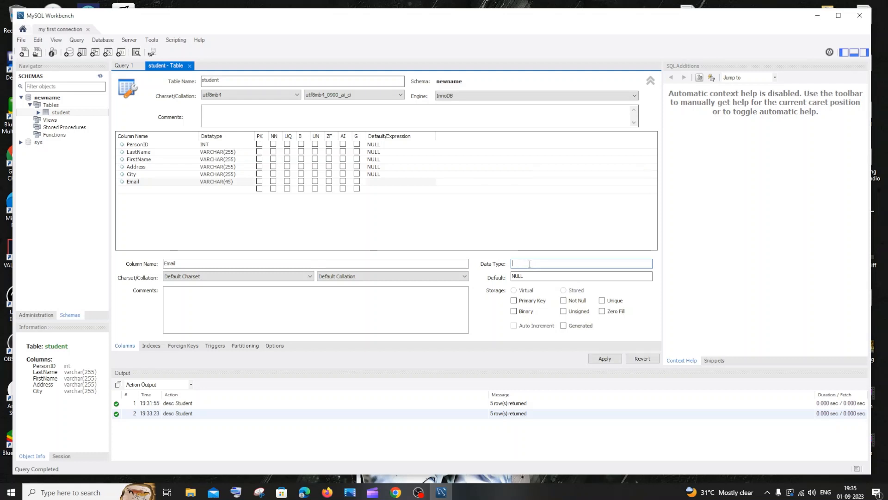
text(v)
key(BackSpace)
text(V)
text(ARCX)
text(CHA)
text(R()
text(20)
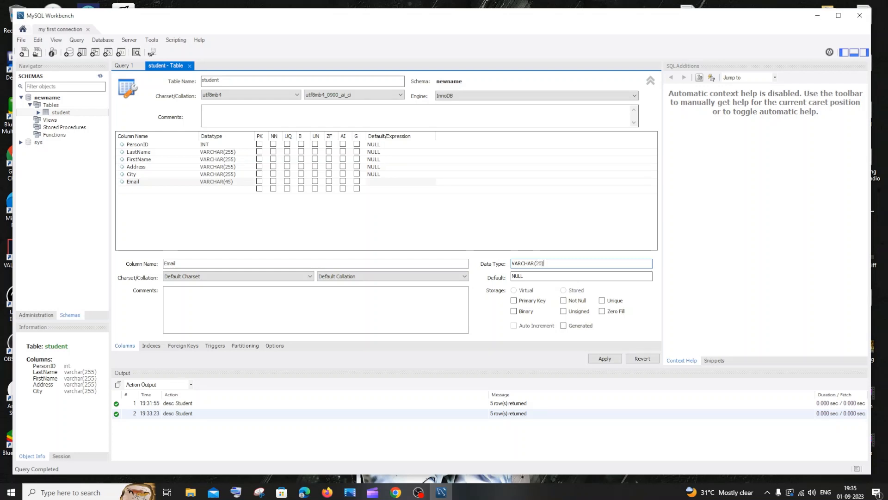
text())
key(Tab)
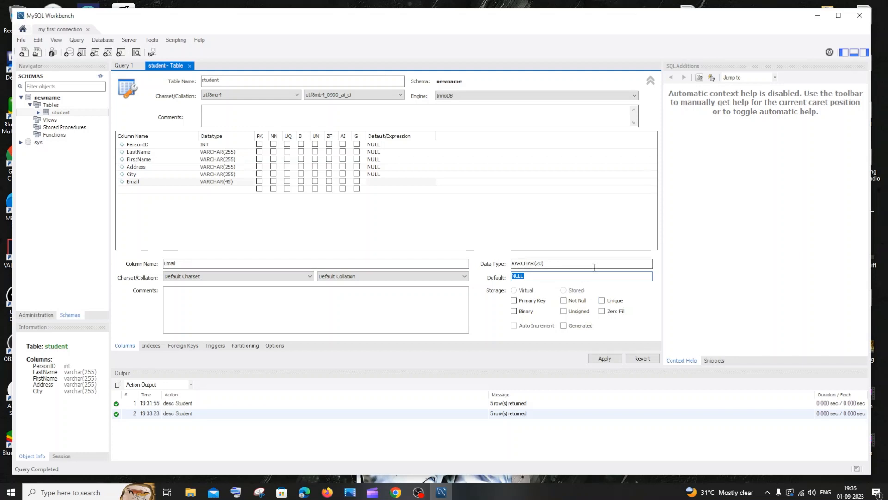
Apply the table changes to the database after reviewing the generated ALTER TABLE script
click(605, 358)
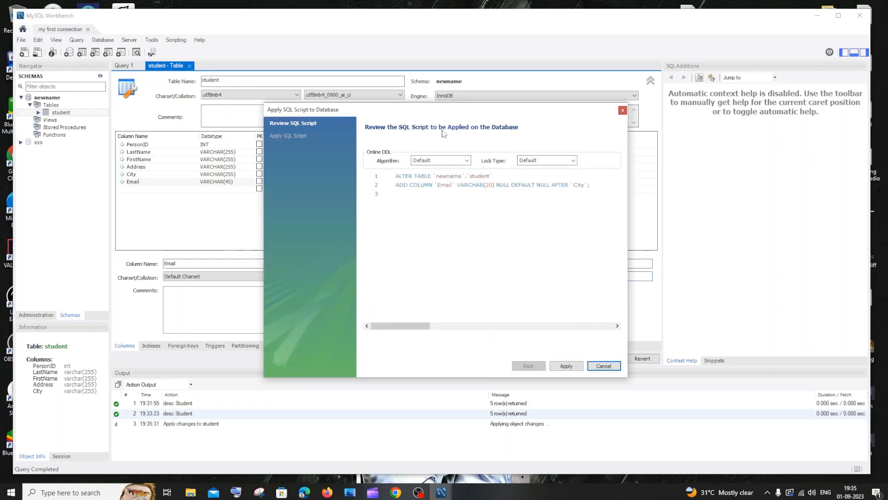
drag(461, 111, 426, 129)
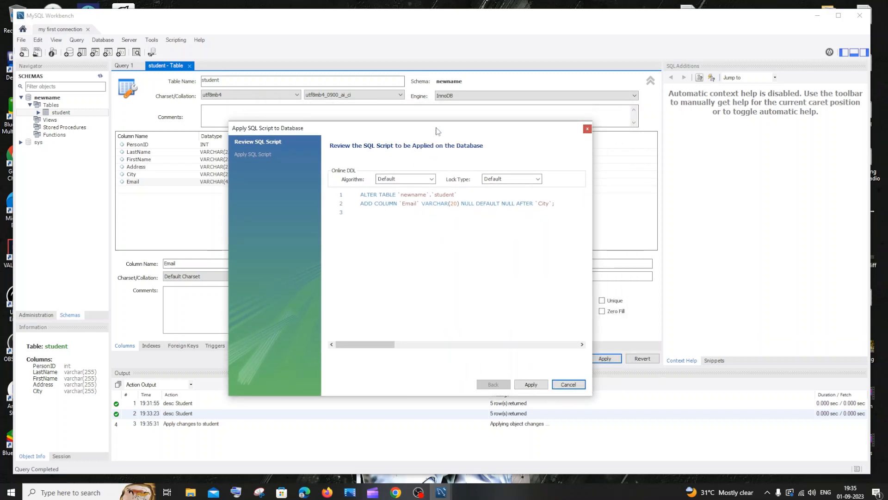
drag(439, 131, 486, 132)
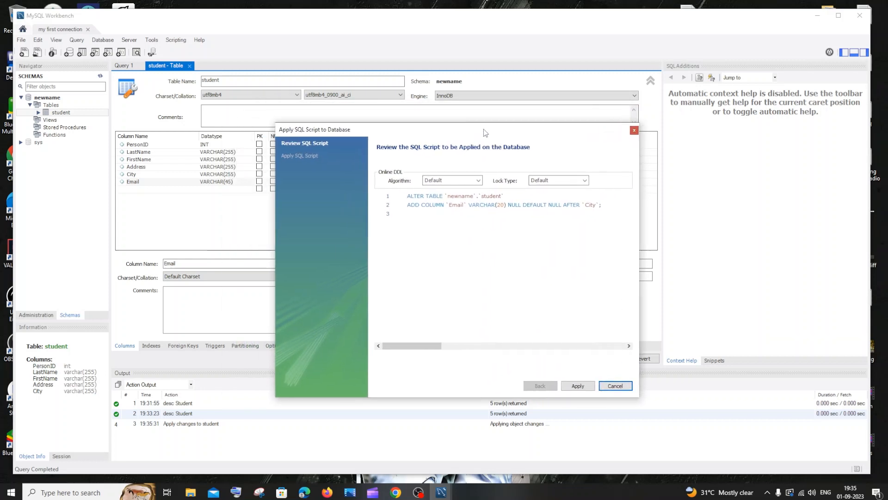
click(463, 197)
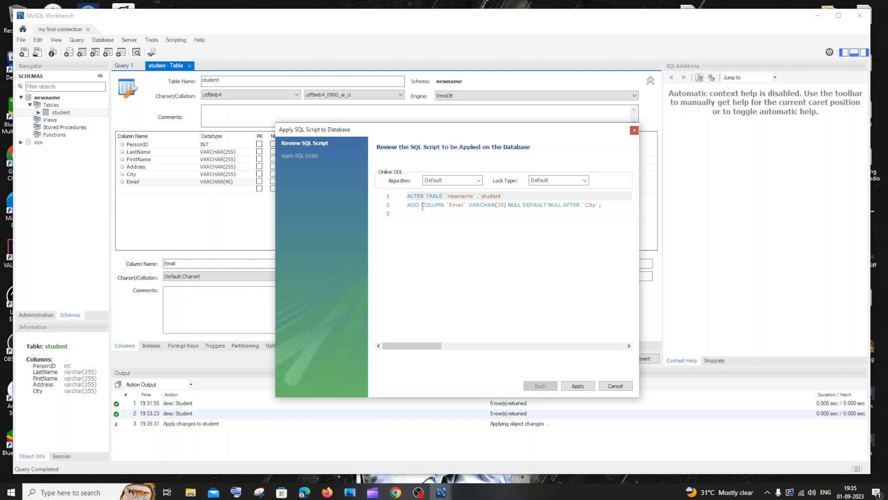
drag(483, 129, 538, 128)
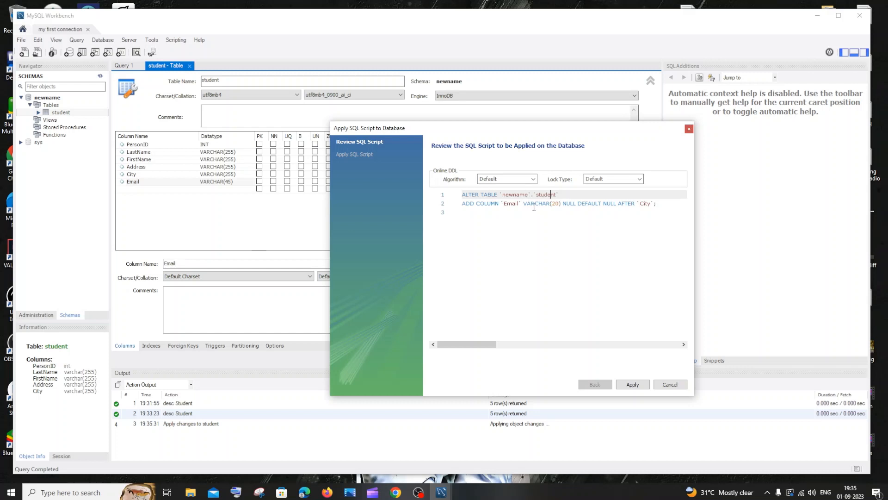
drag(565, 129, 658, 144)
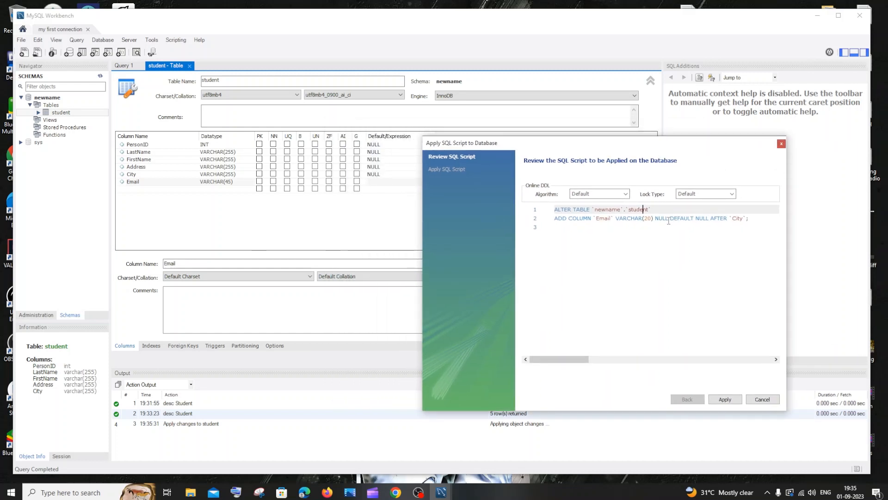
click(665, 219)
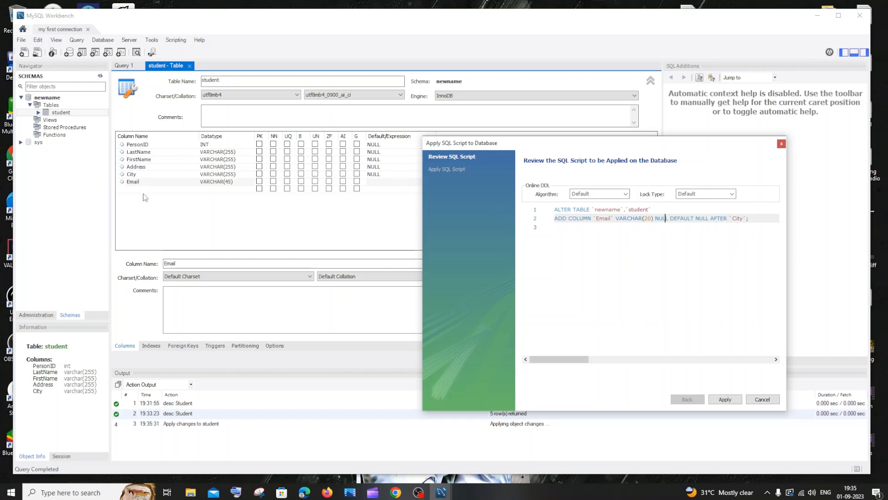
click(727, 403)
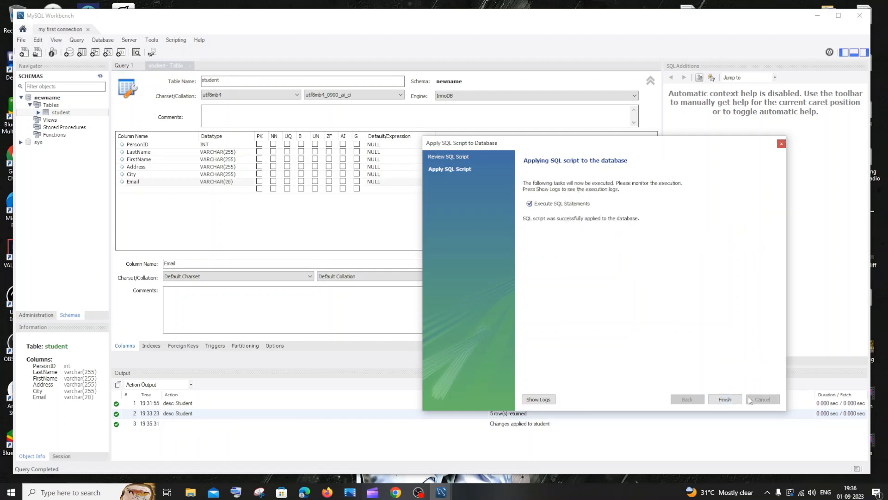
click(724, 399)
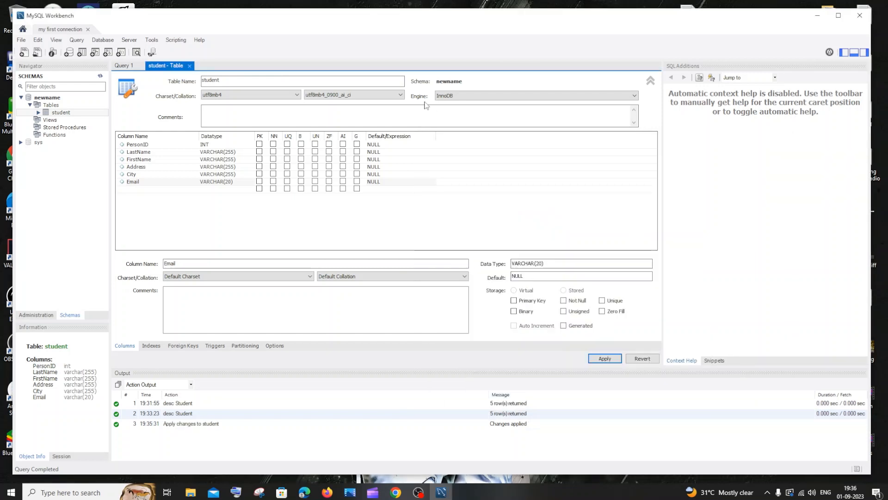
Rerun desc Student in the query tab and inspect the Email row of the result
click(130, 67)
click(334, 198)
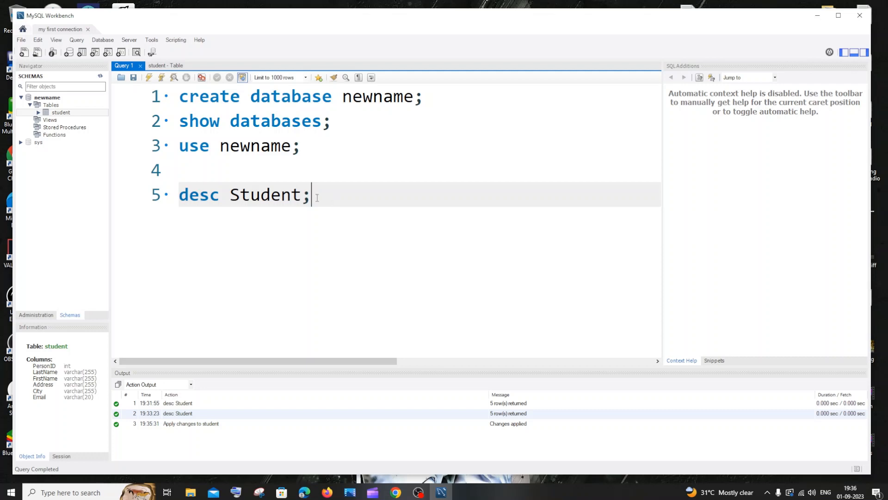
drag(314, 198, 165, 190)
click(149, 77)
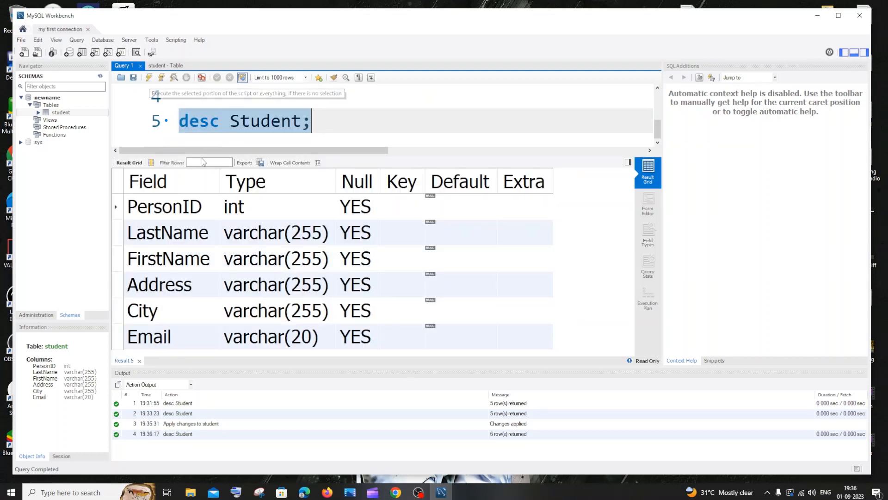
click(155, 343)
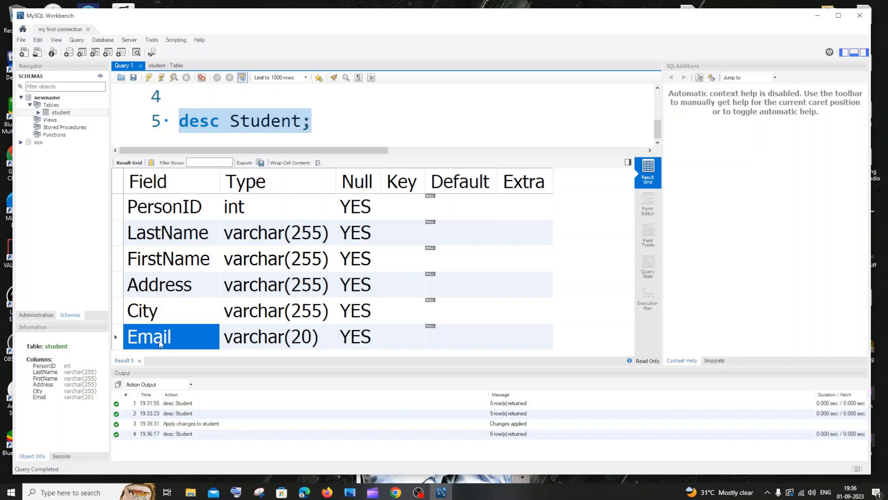
click(253, 338)
click(361, 337)
click(451, 329)
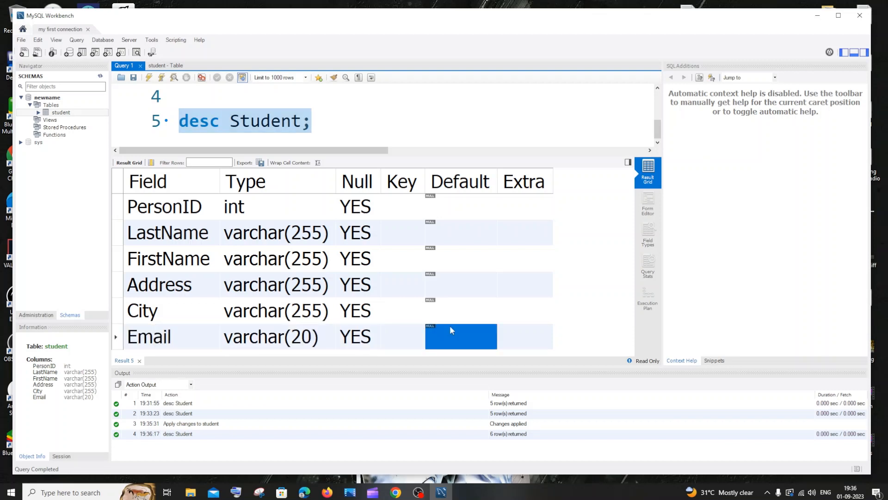